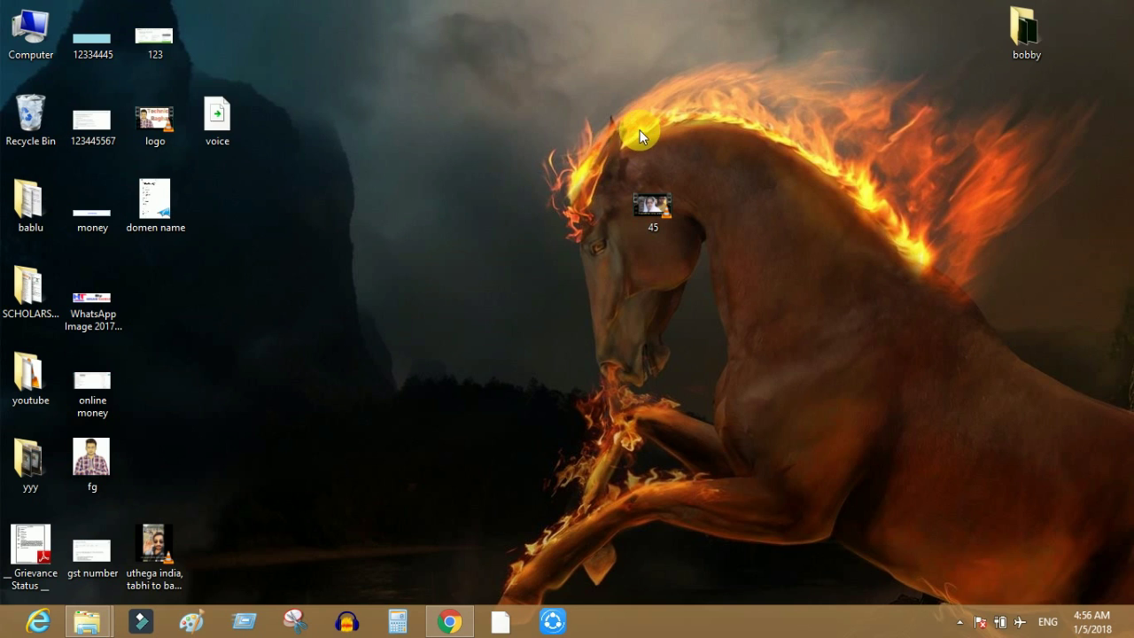
- Check the file size of the desktop video 45 in its properties
click(651, 204)
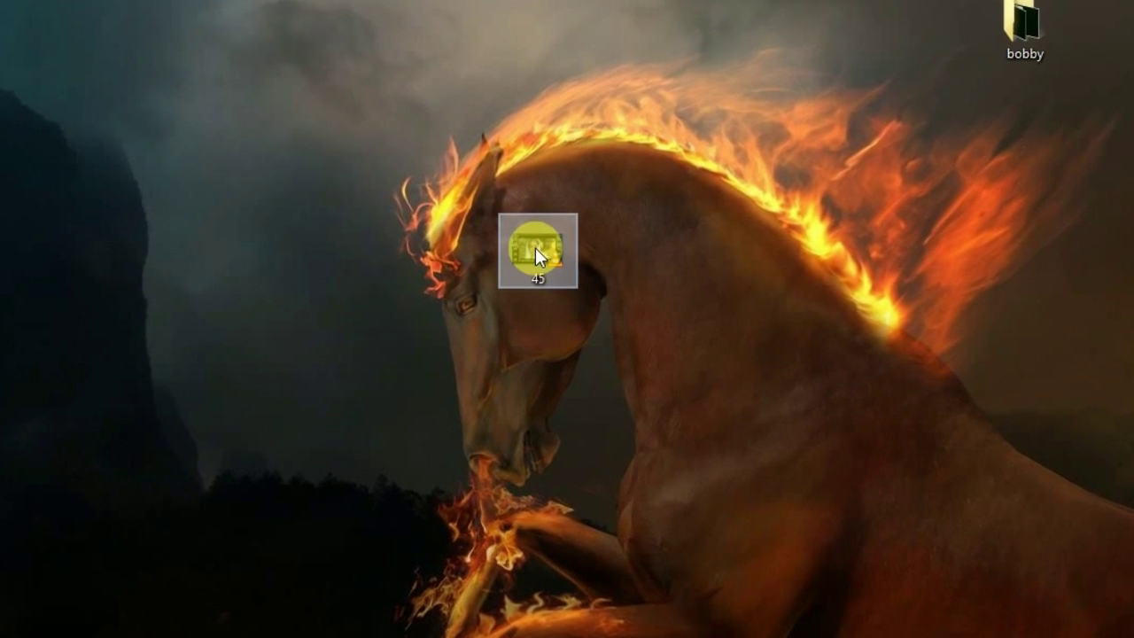
right_click(535, 247)
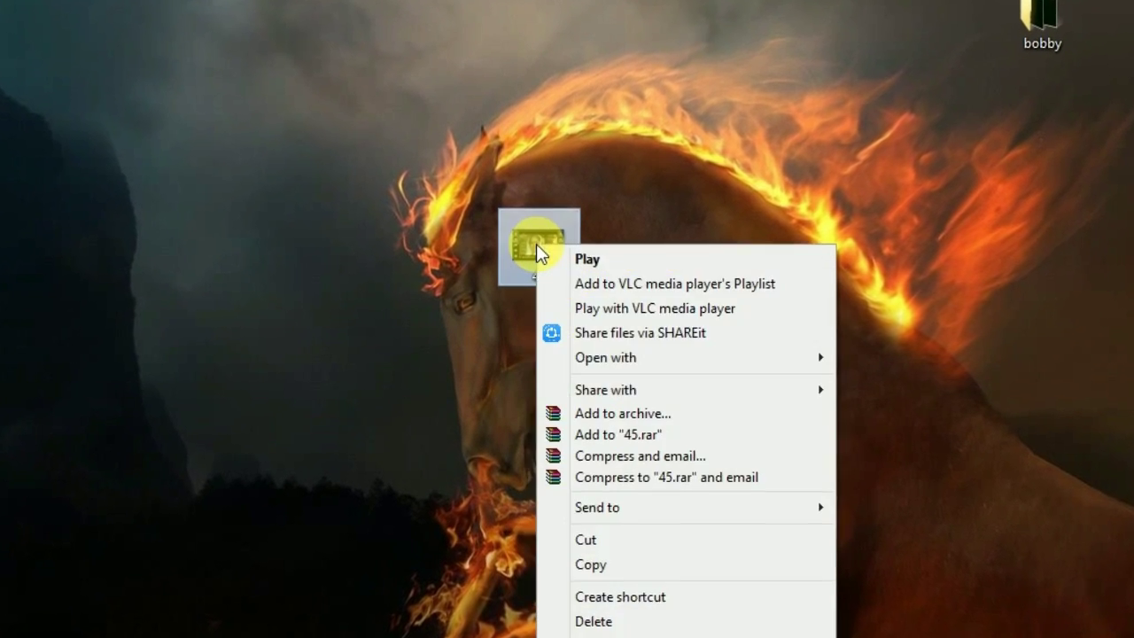
click(603, 637)
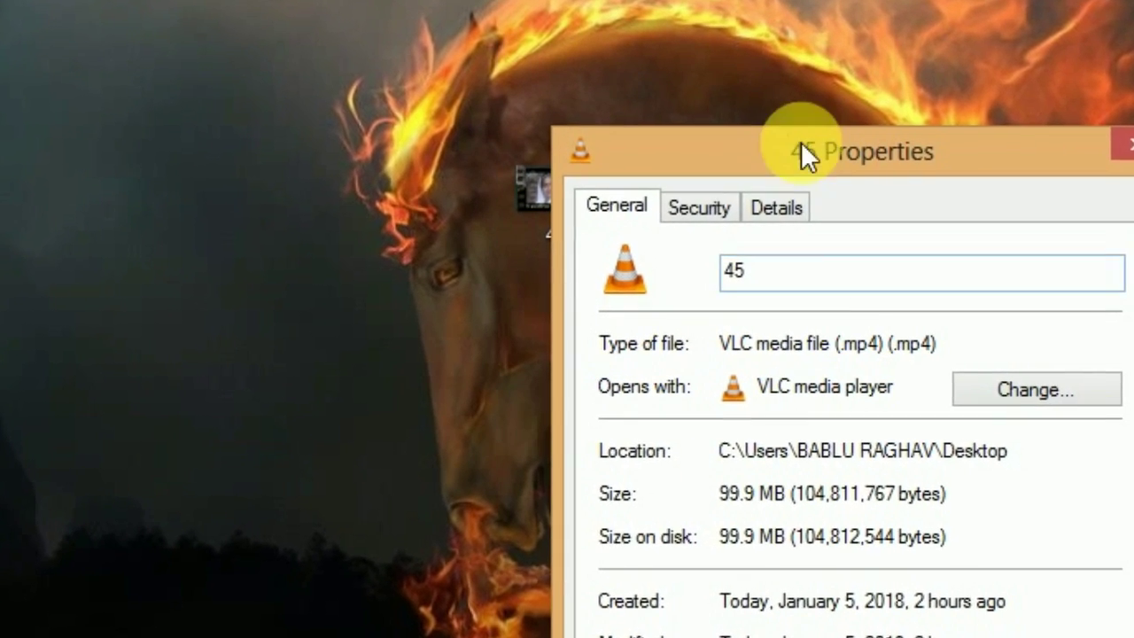
key(Escape)
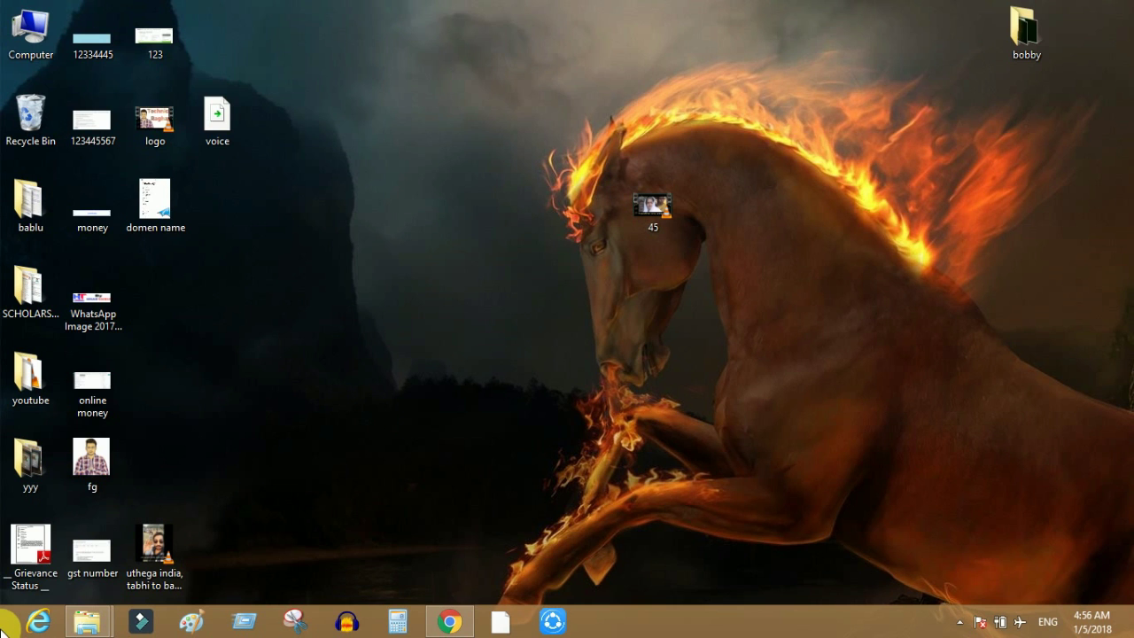
- Find VLC media player by searching for "vlc", launch it, and open its Convert / Save function
click(5, 627)
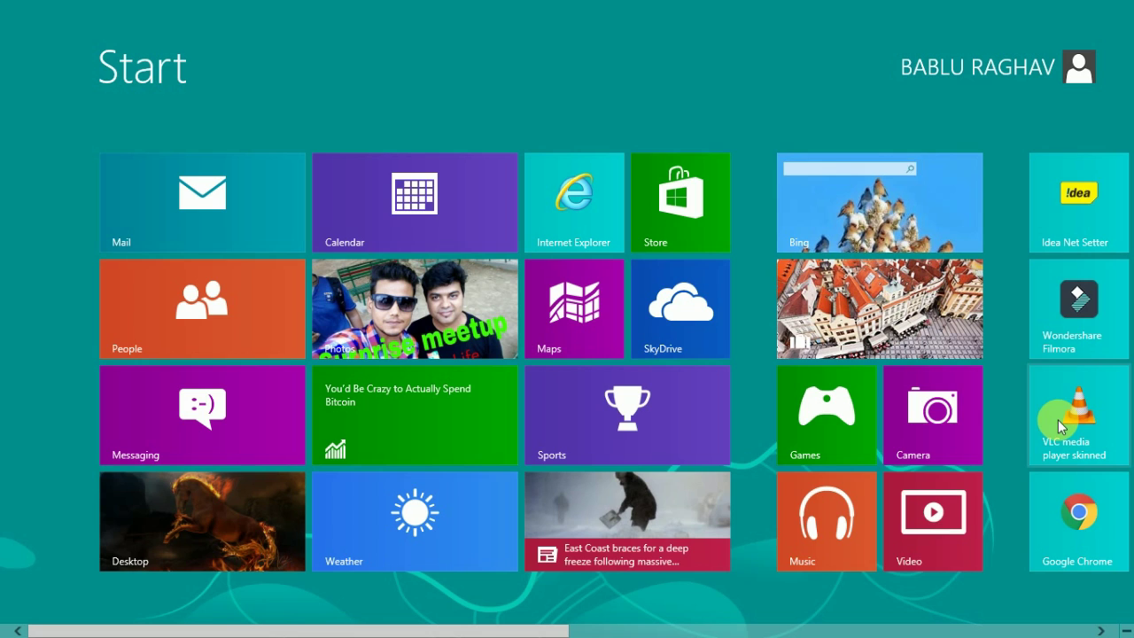
text(vlc)
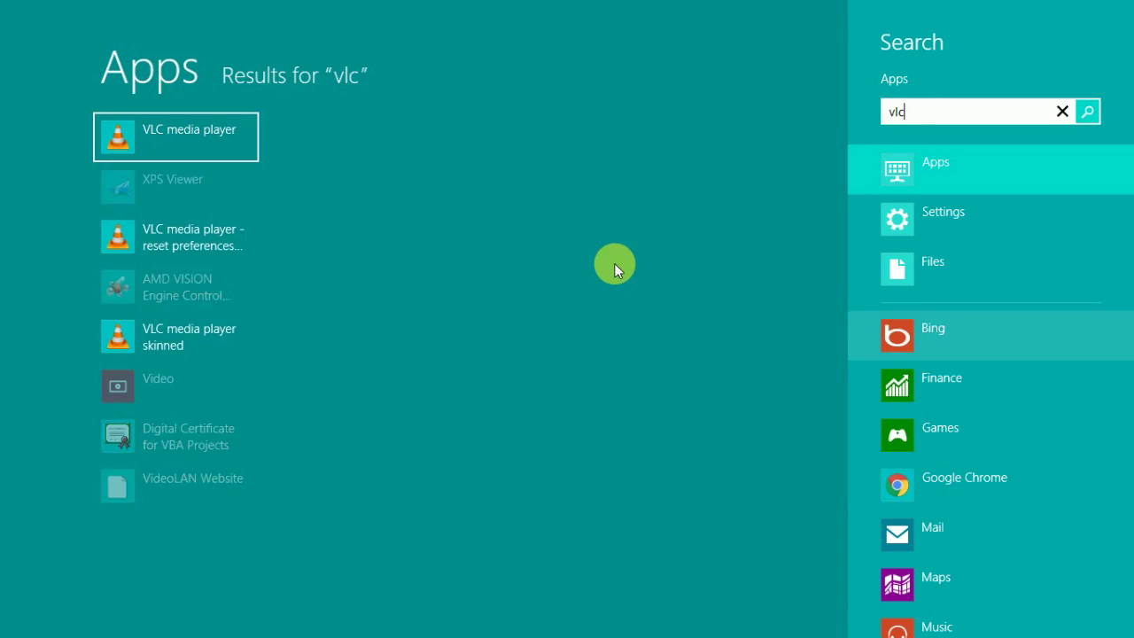
click(232, 128)
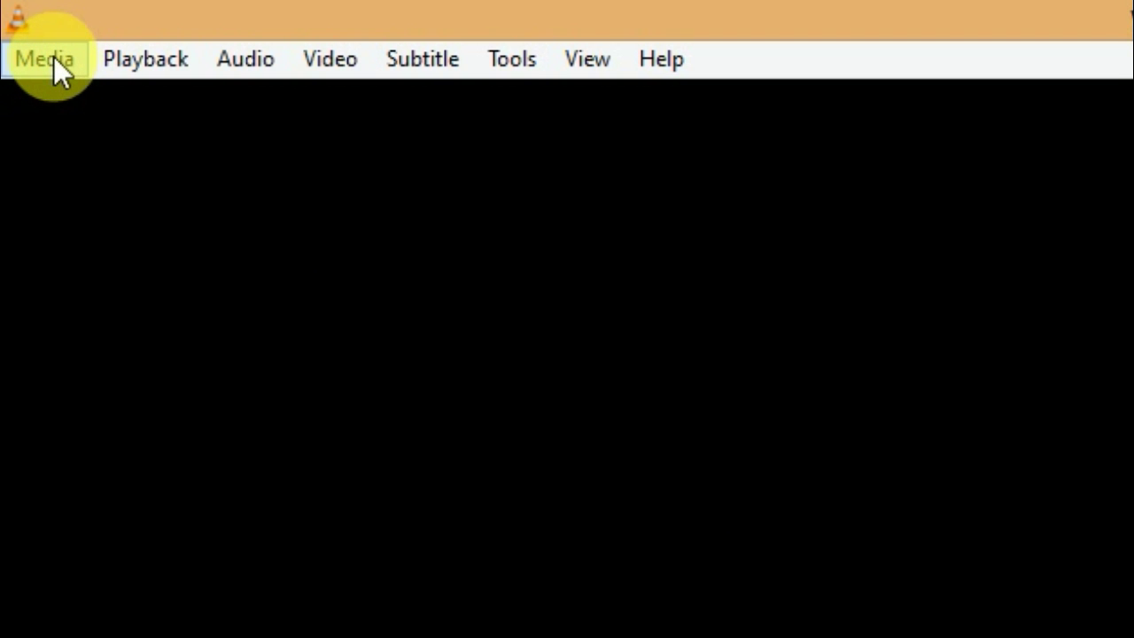
click(41, 56)
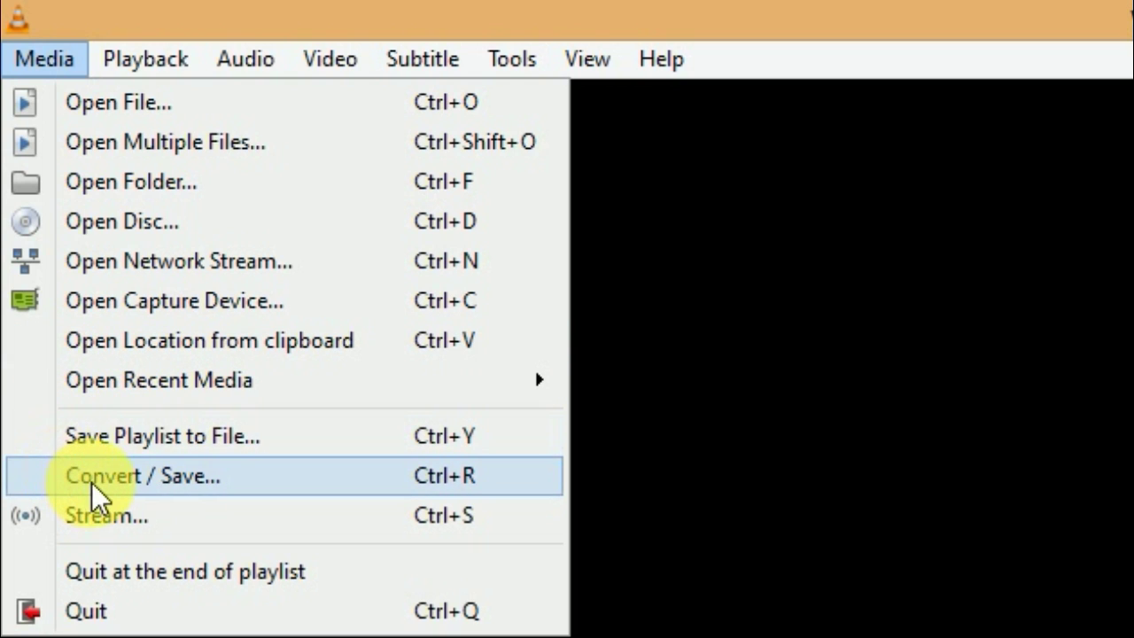
click(142, 475)
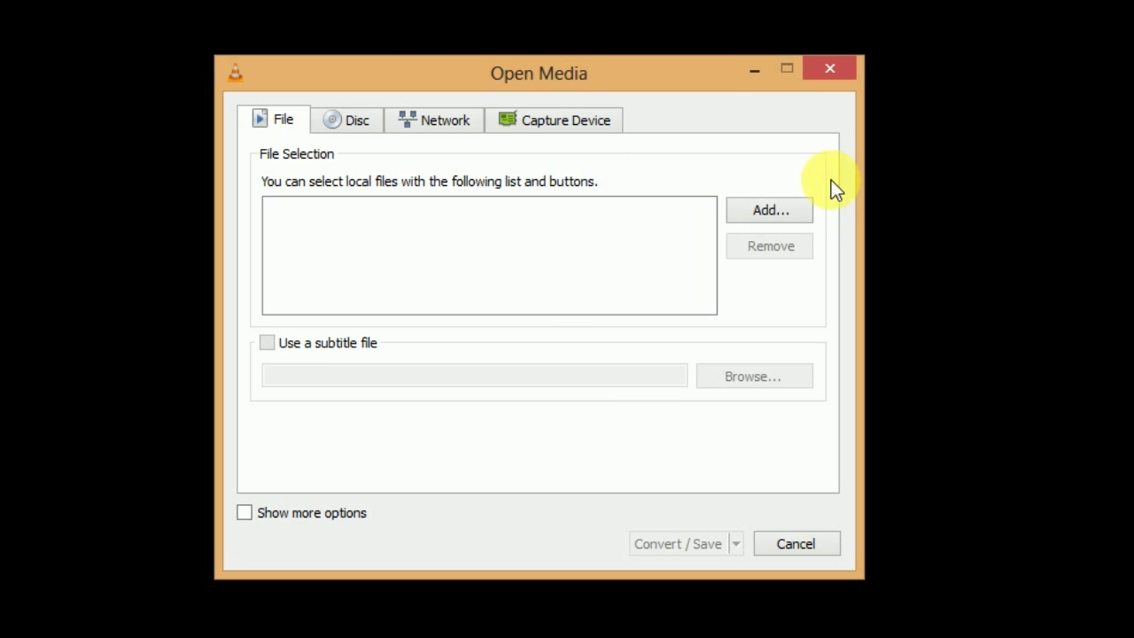
- Add the video 45 from the Desktop folder as the file to convert
click(777, 209)
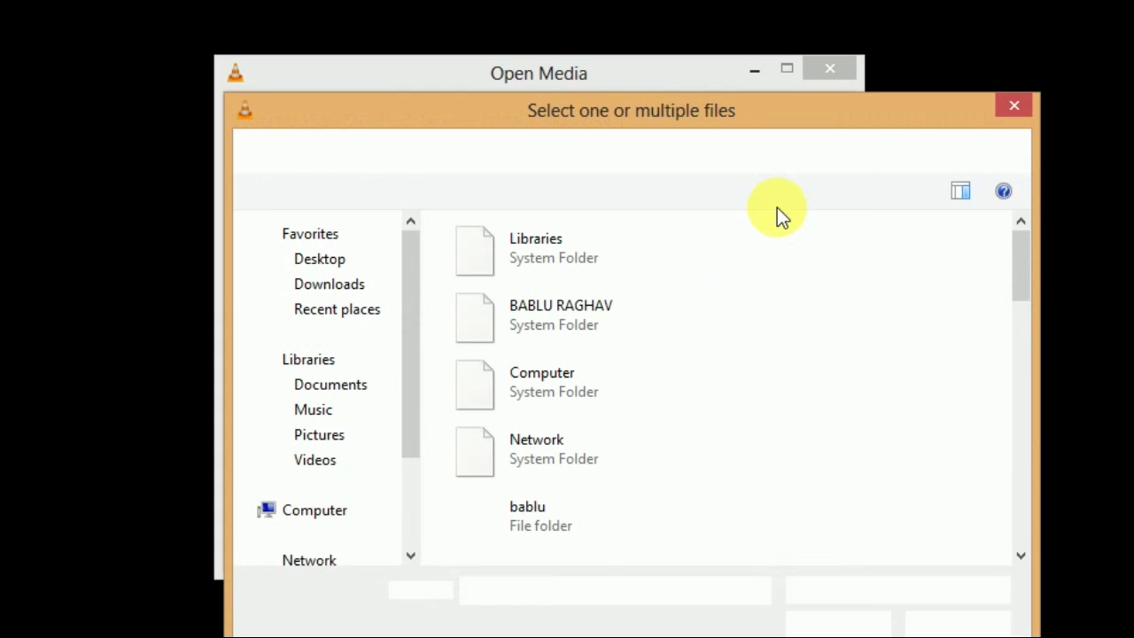
drag(764, 116, 597, 22)
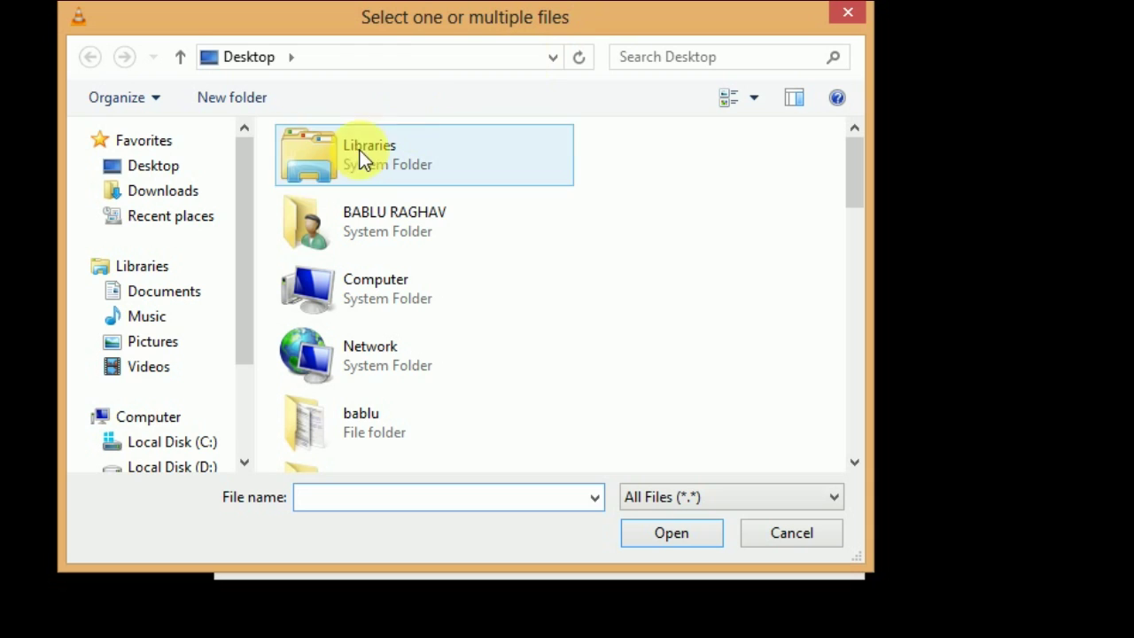
drag(251, 186, 259, 277)
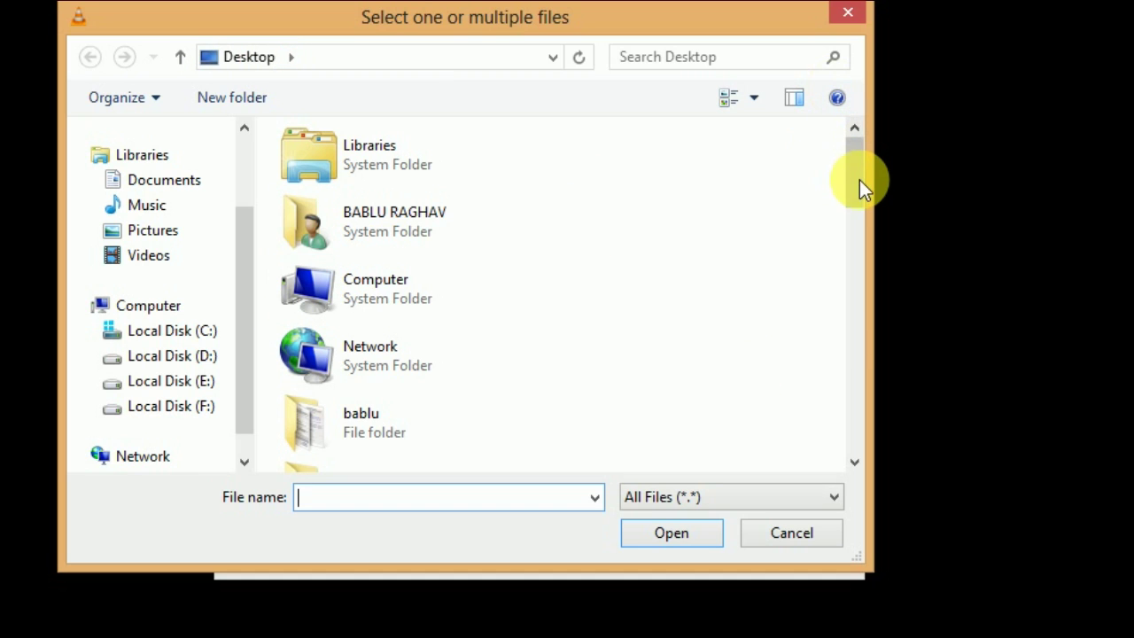
drag(855, 170, 860, 291)
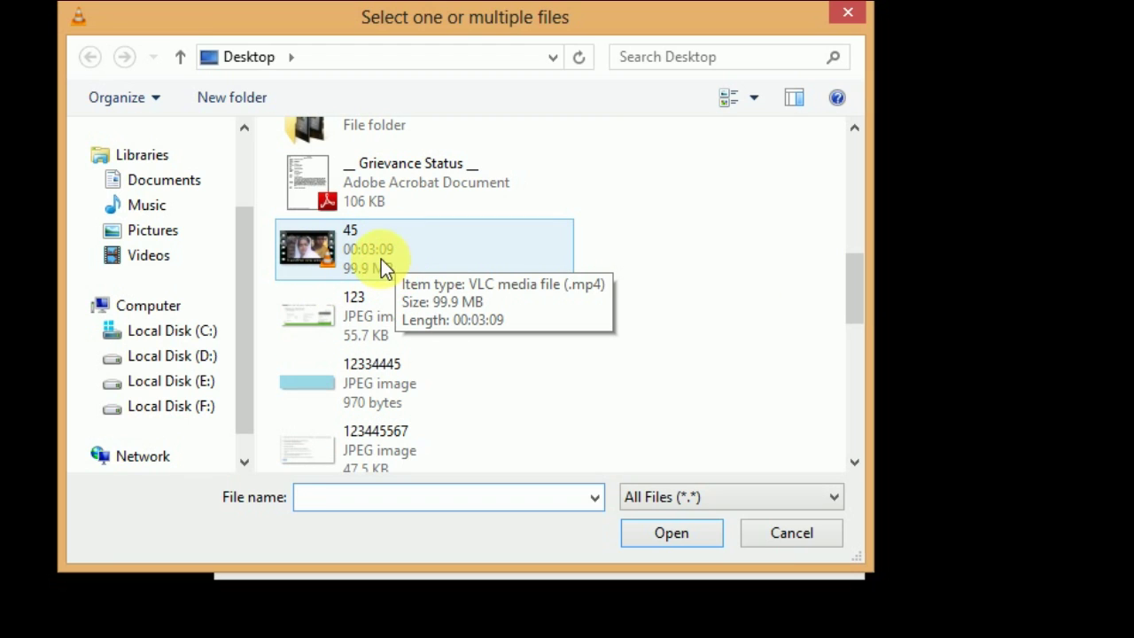
click(381, 258)
click(644, 533)
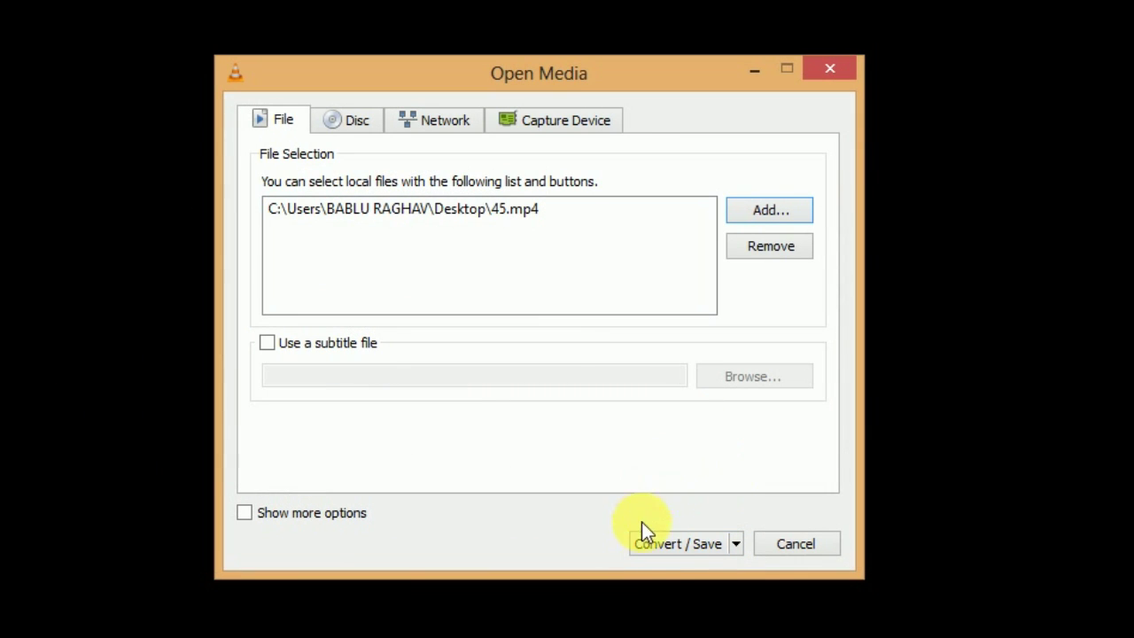
- Name the destination file 000 on the Desktop as an MP4 and start the conversion
click(682, 549)
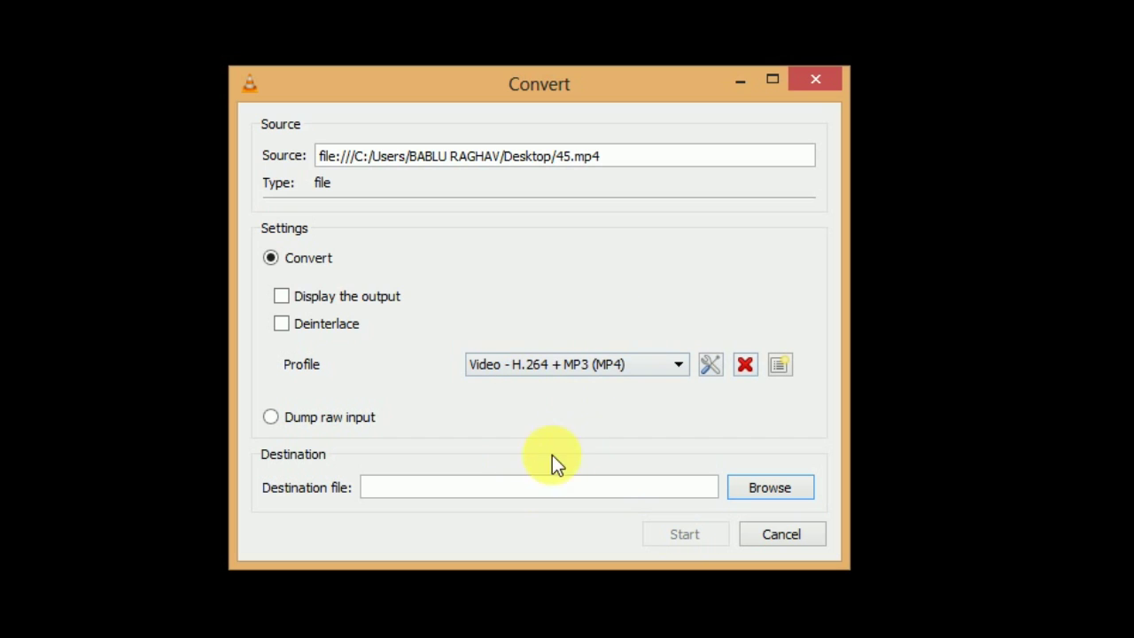
click(776, 486)
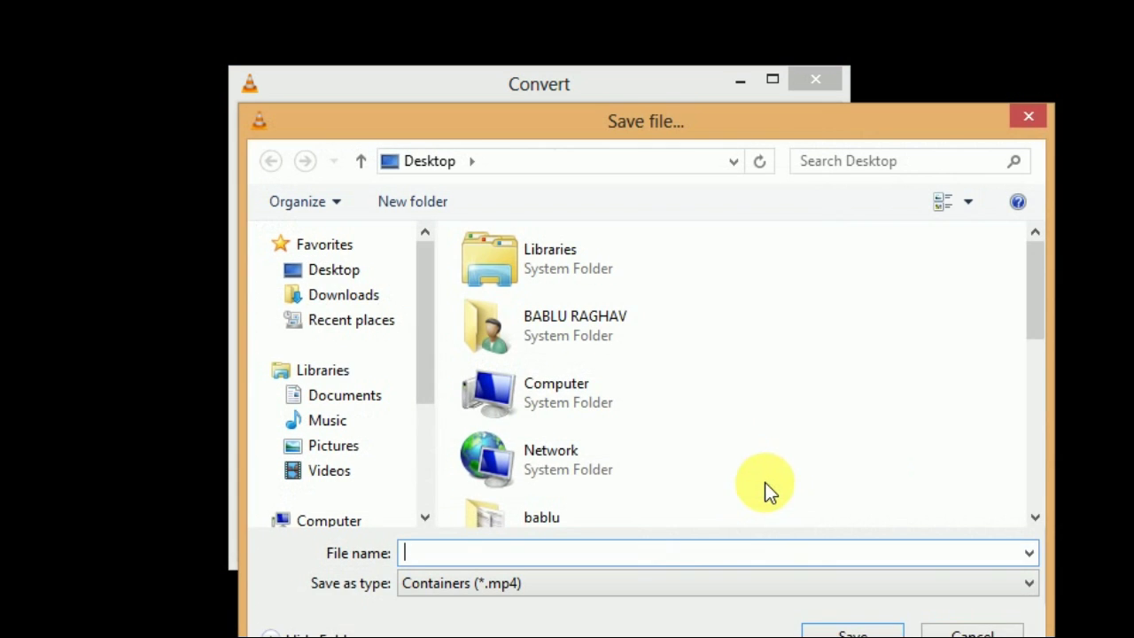
drag(582, 123, 476, 31)
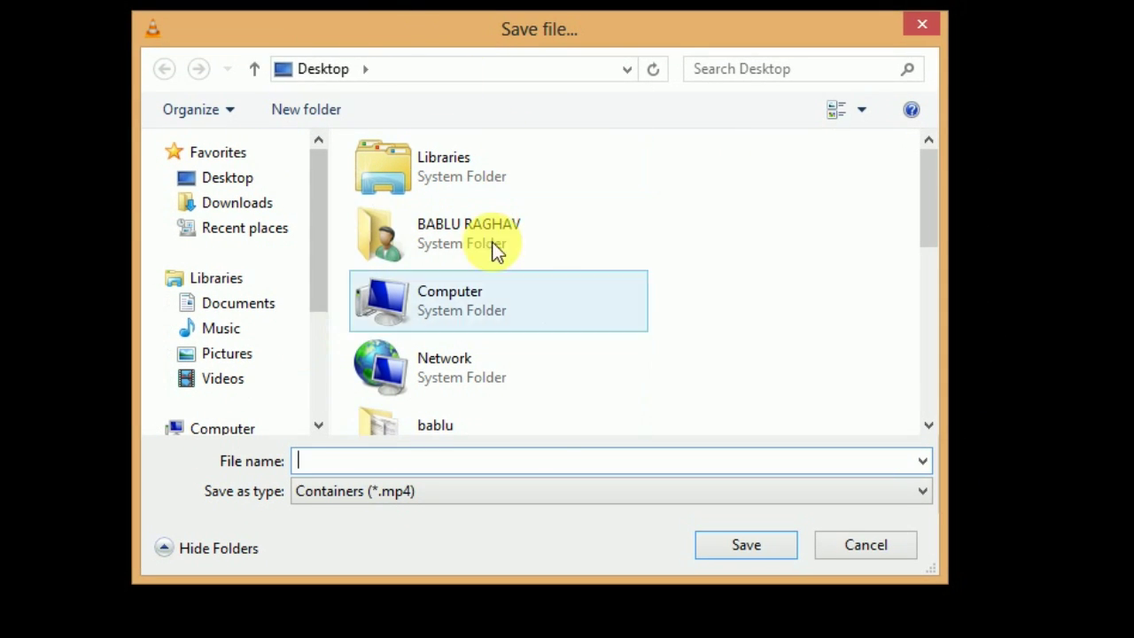
click(547, 469)
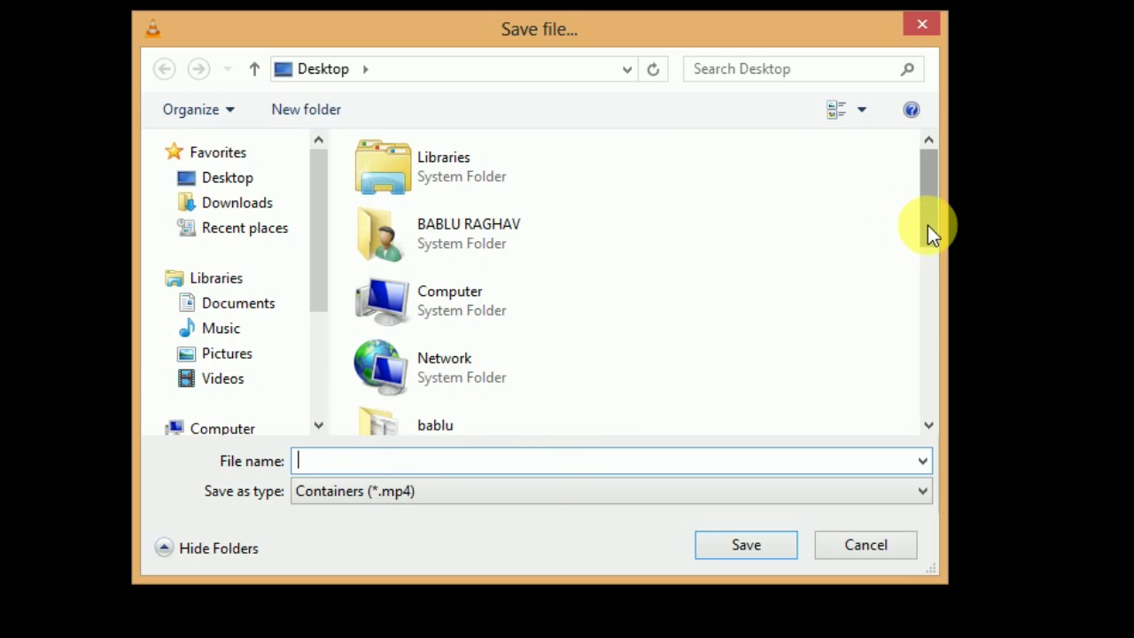
drag(927, 214, 928, 378)
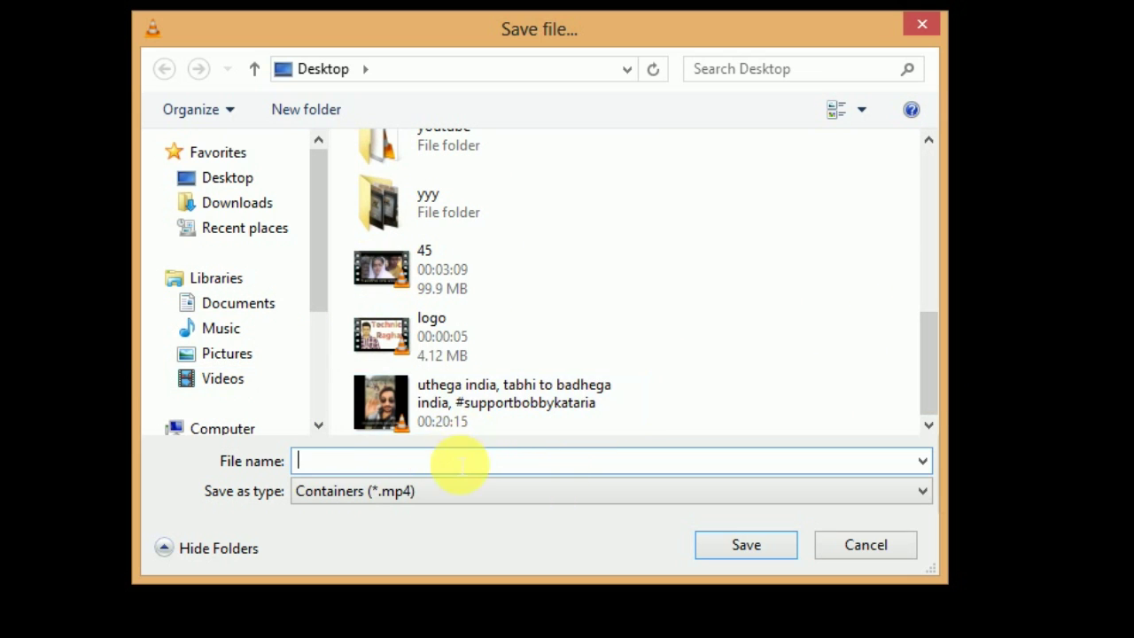
text(000)
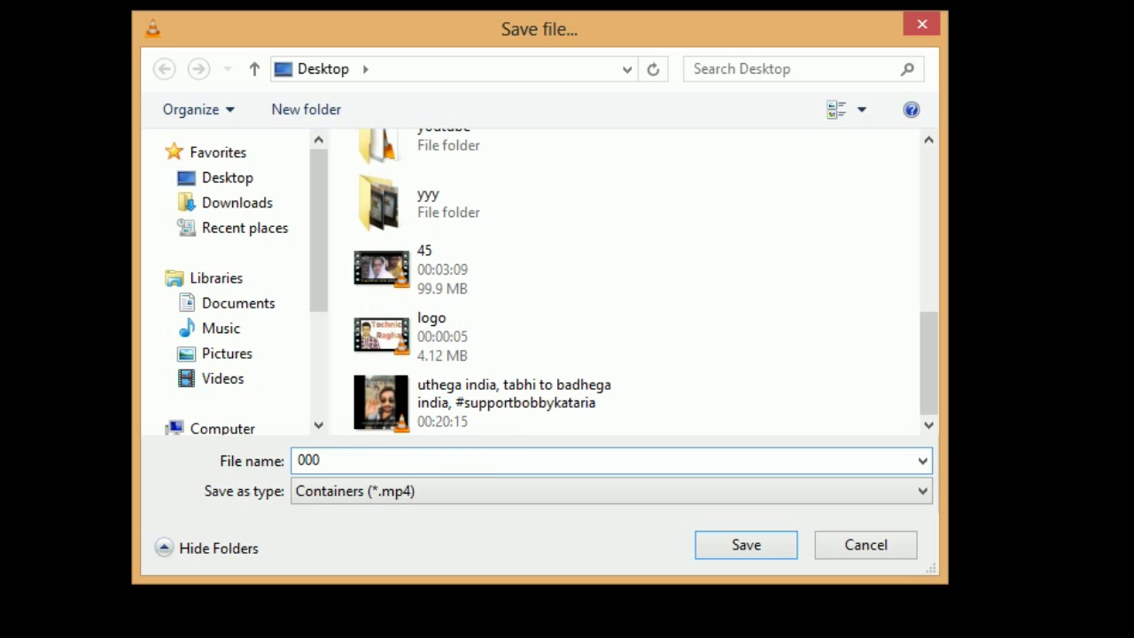
click(742, 546)
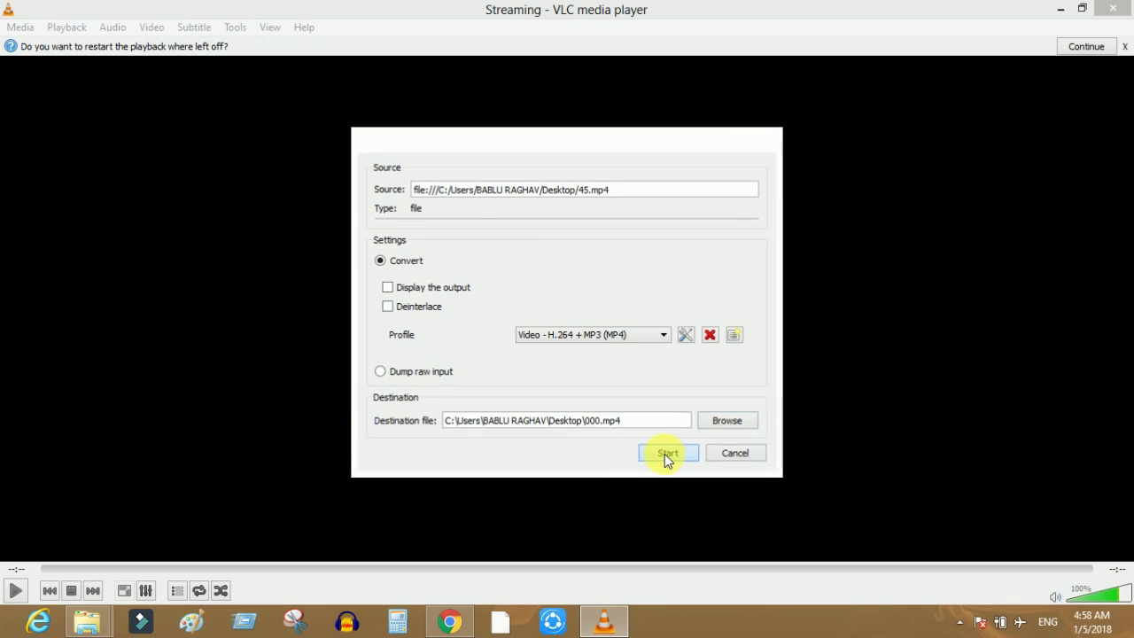
click(684, 537)
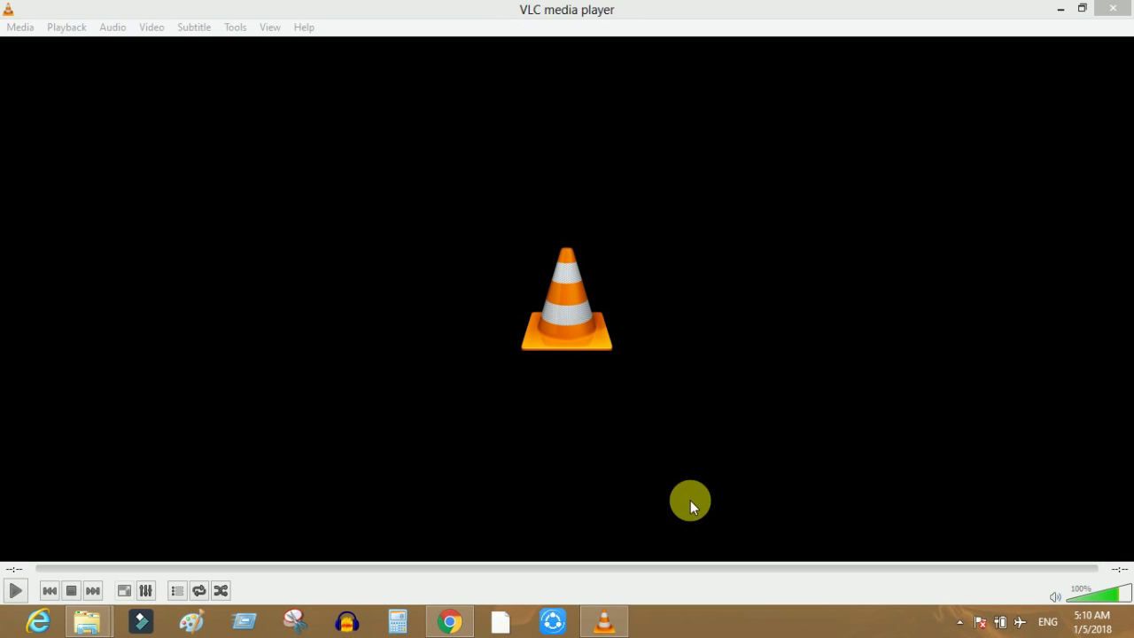
- Close VLC and move the converted video 000 near video 45 on the desktop
click(1113, 8)
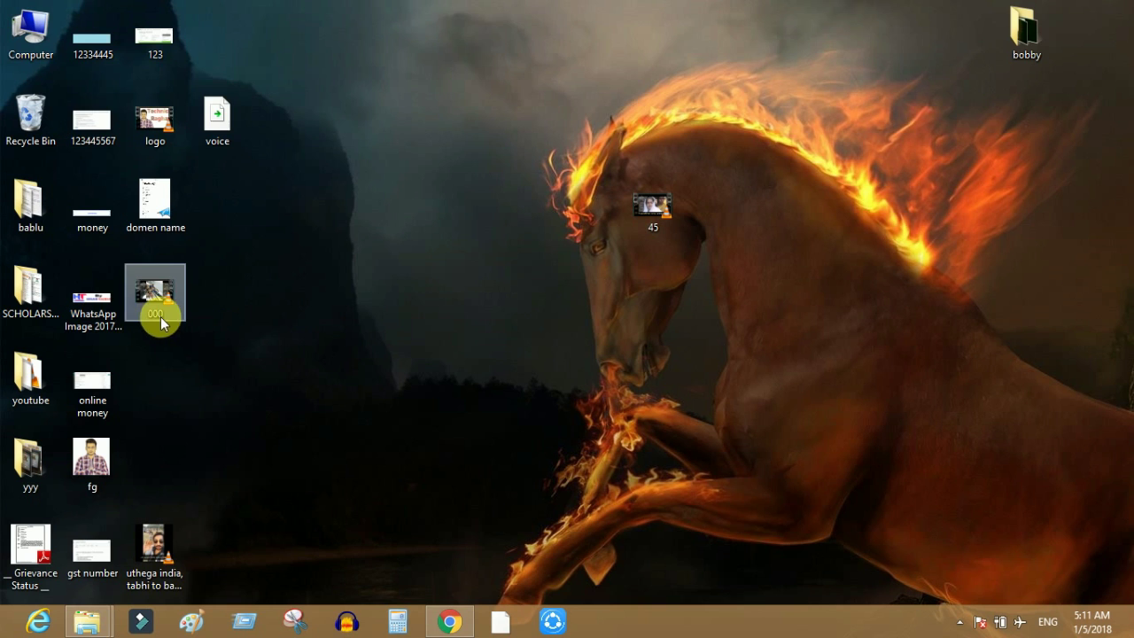
drag(154, 300, 586, 350)
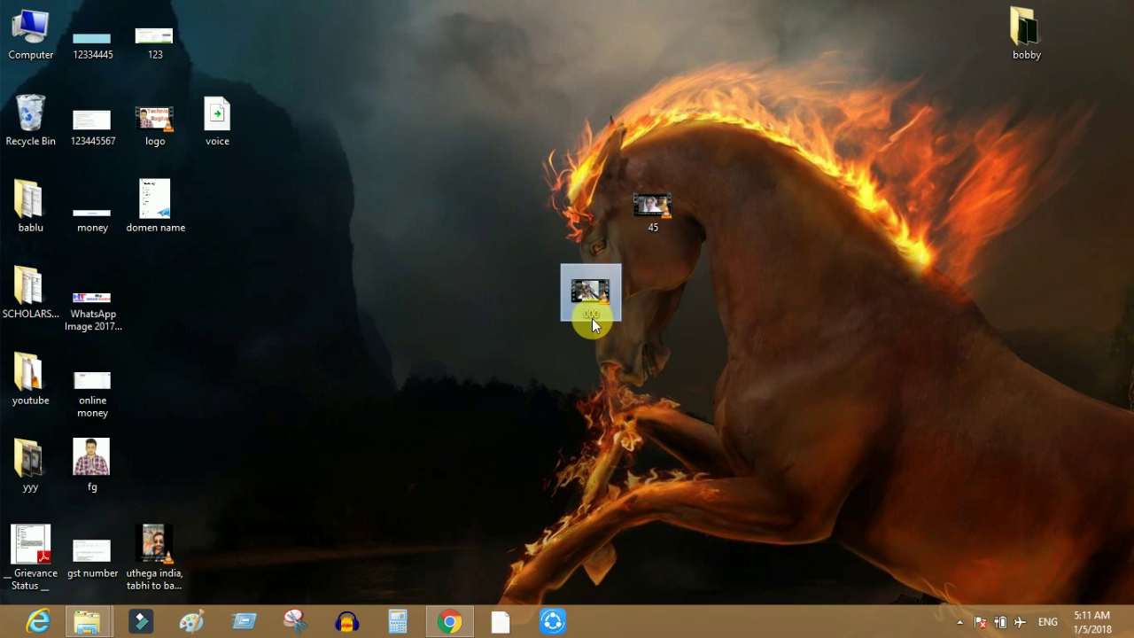
- Compare the file sizes of the original video 45 and the converted video 000 in their properties
click(652, 210)
right_click(652, 212)
click(638, 633)
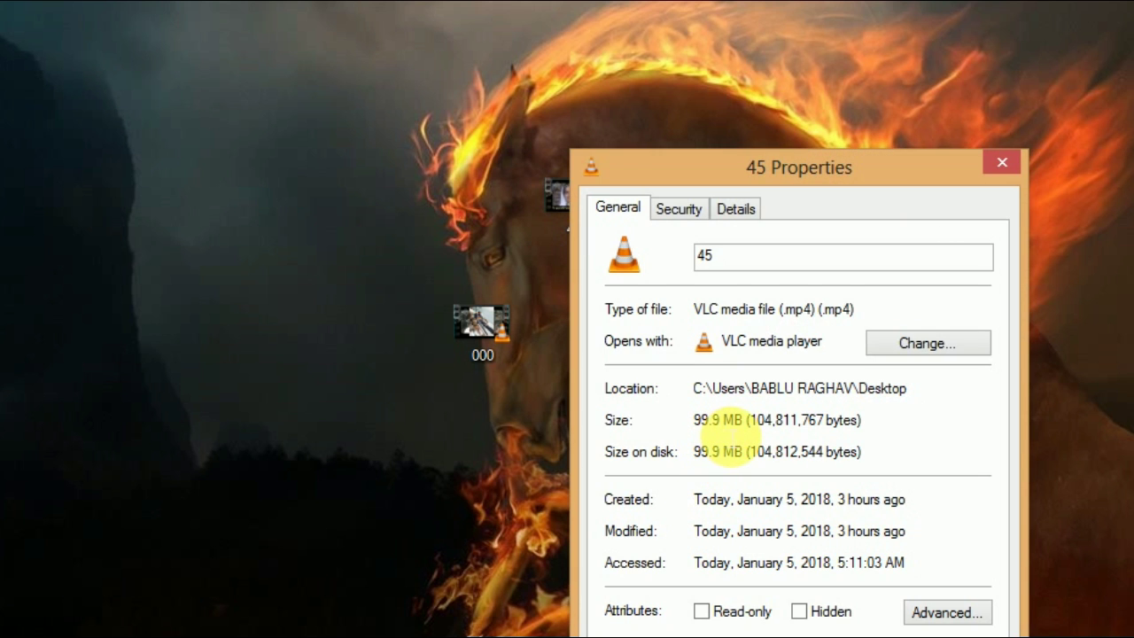
click(1000, 163)
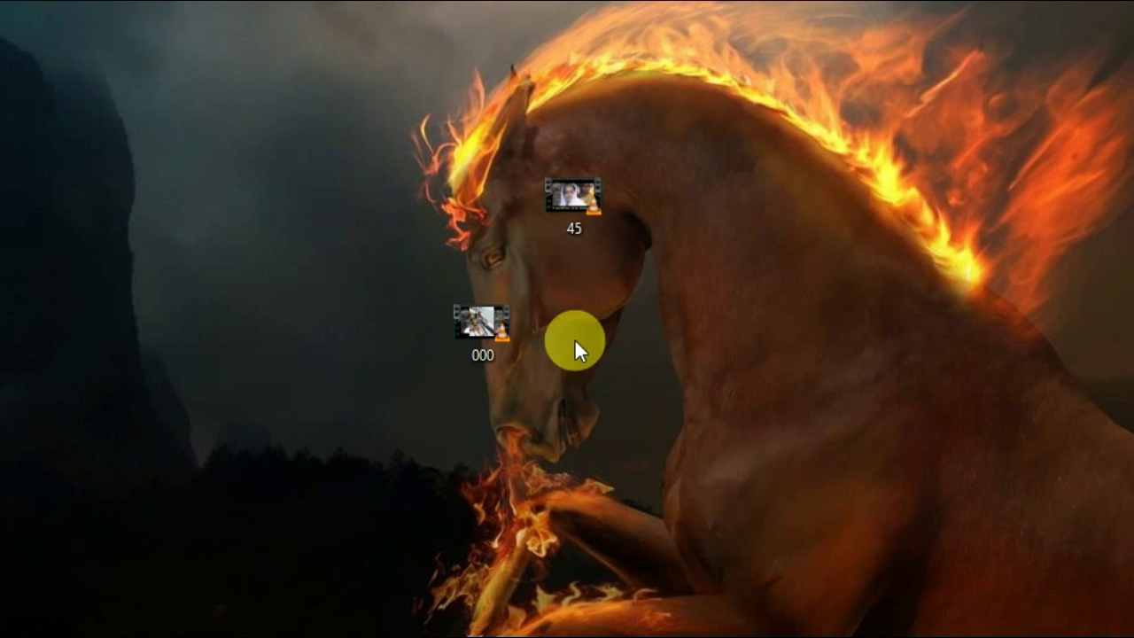
right_click(505, 338)
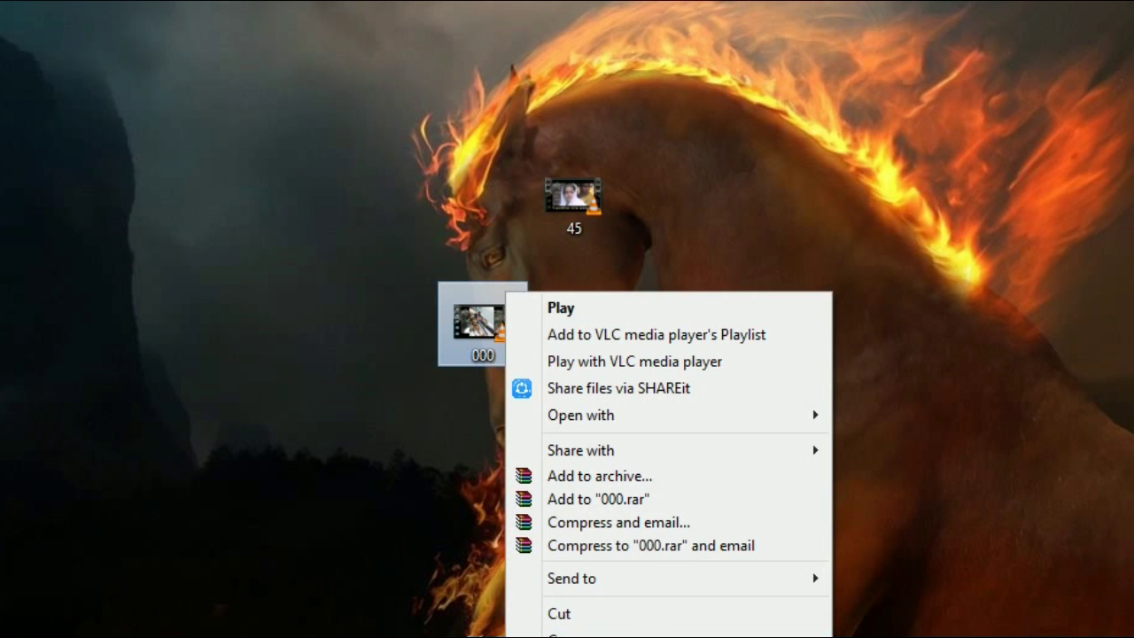
key(r)
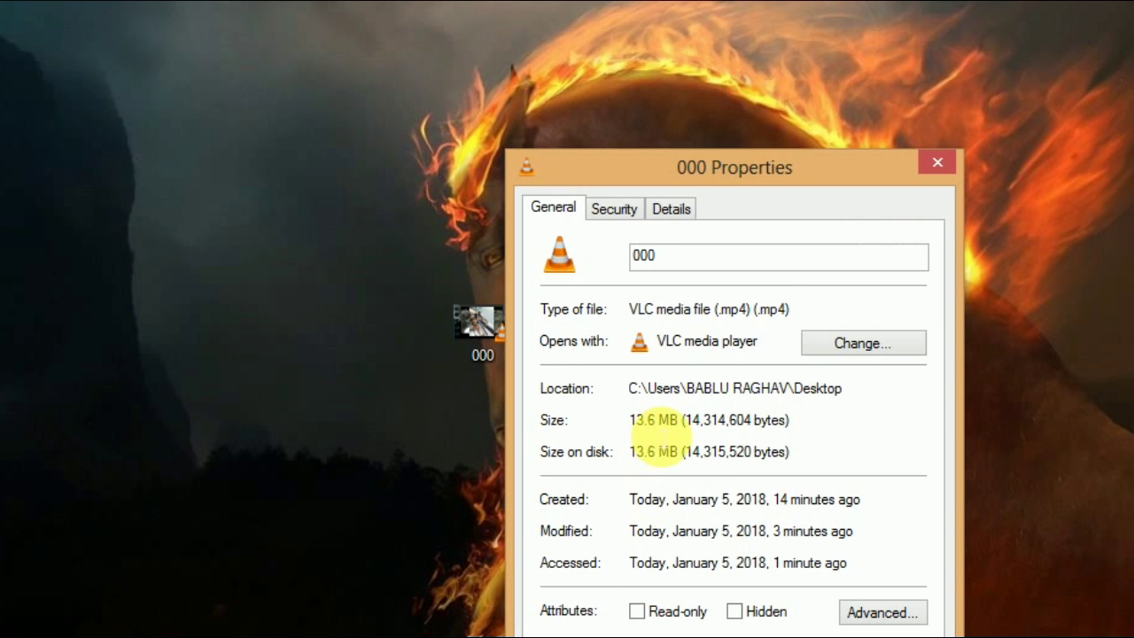
click(937, 162)
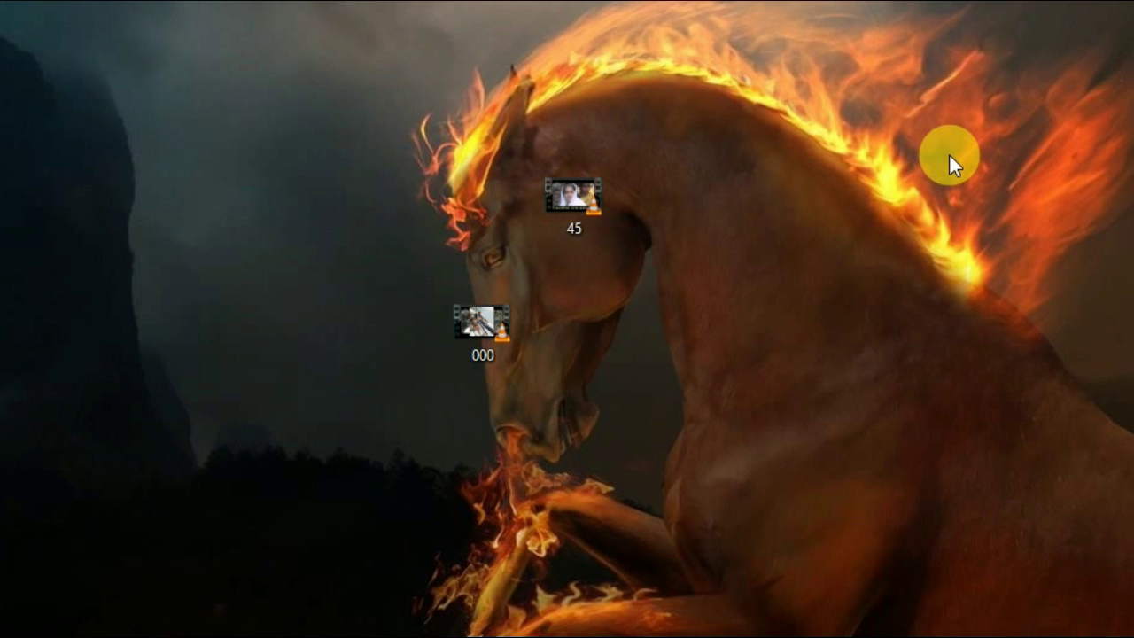